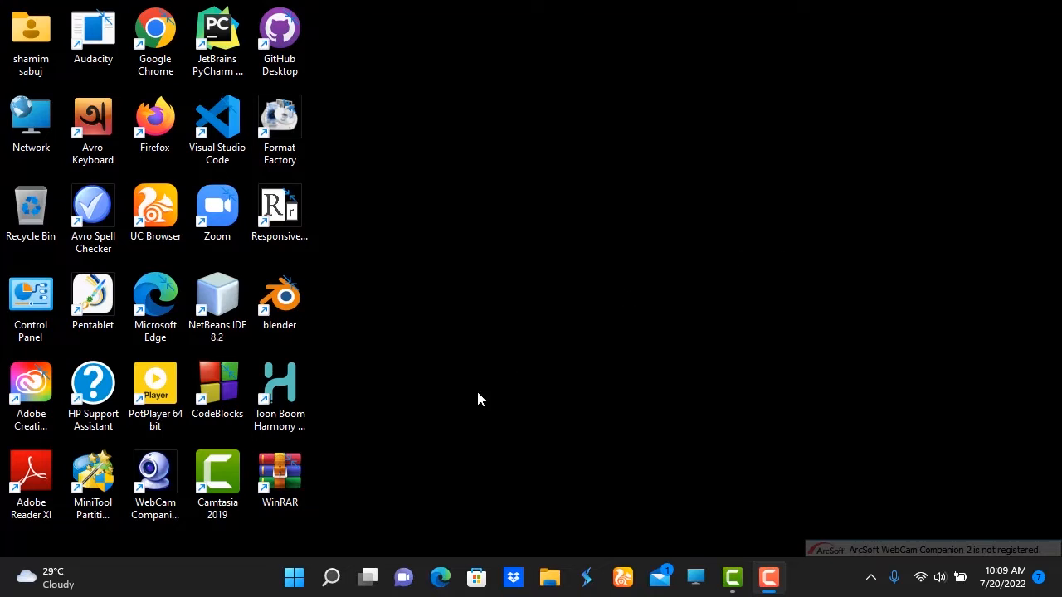
Launch Adobe Animate 2020 from the list of installed apps.
{"action": "left_click", "coordinate": [295, 578]}
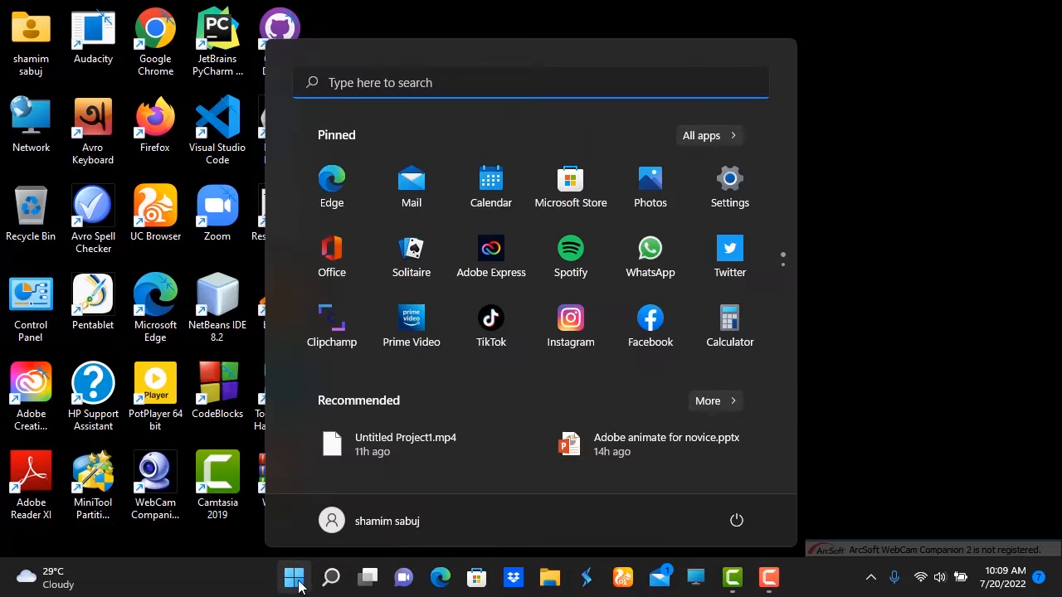
{"action": "left_click", "coordinate": [717, 135]}
{"action": "scroll", "coordinate": [358, 368], "scroll_direction": "down", "scroll_amount": 1}
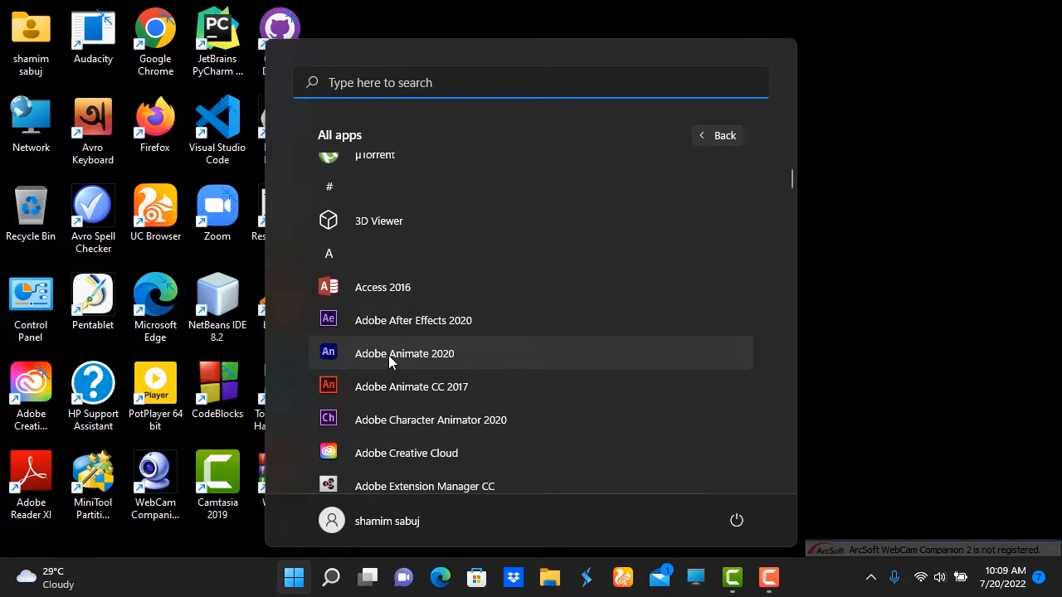
{"action": "left_click", "coordinate": [390, 354]}
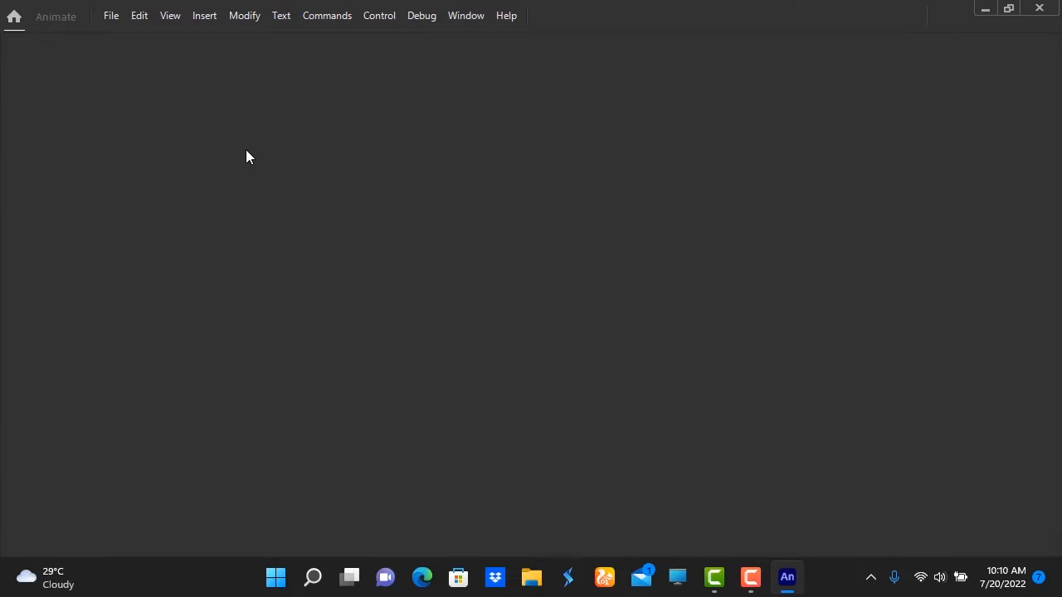
Create a Full HD ActionScript 3.0 document, 1920 x 1080 at 24.01 fps, and fit the whole stage in view.
{"action": "left_click", "coordinate": [111, 16]}
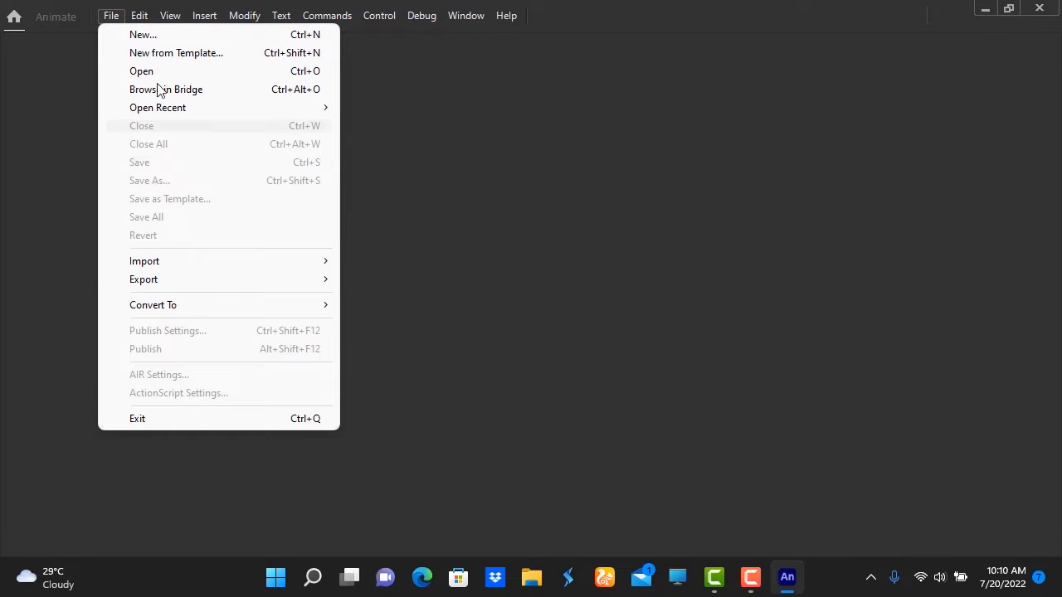
{"action": "left_click", "coordinate": [138, 38]}
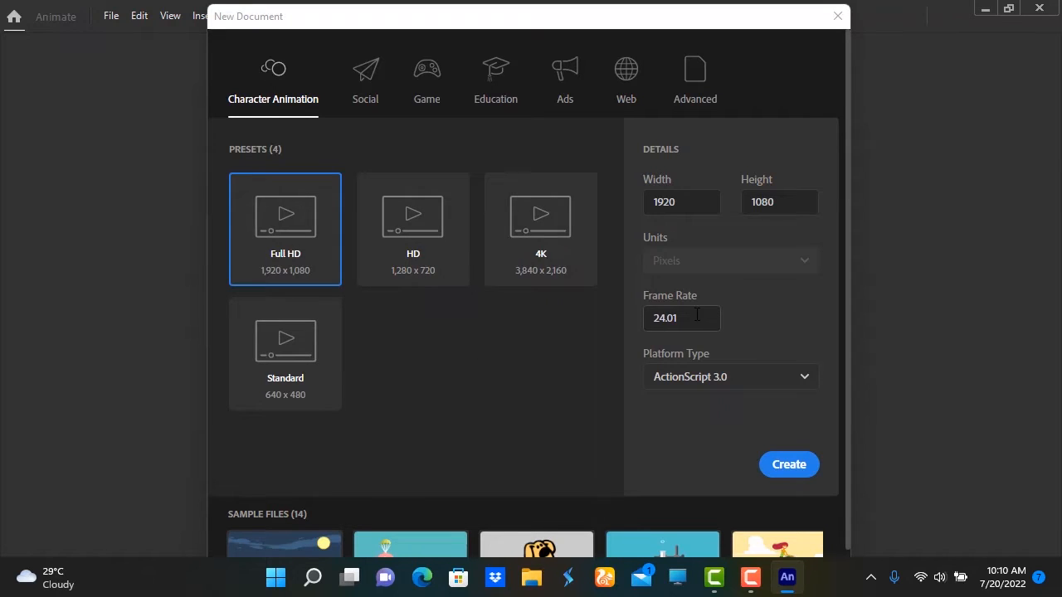
{"action": "left_click", "coordinate": [807, 380]}
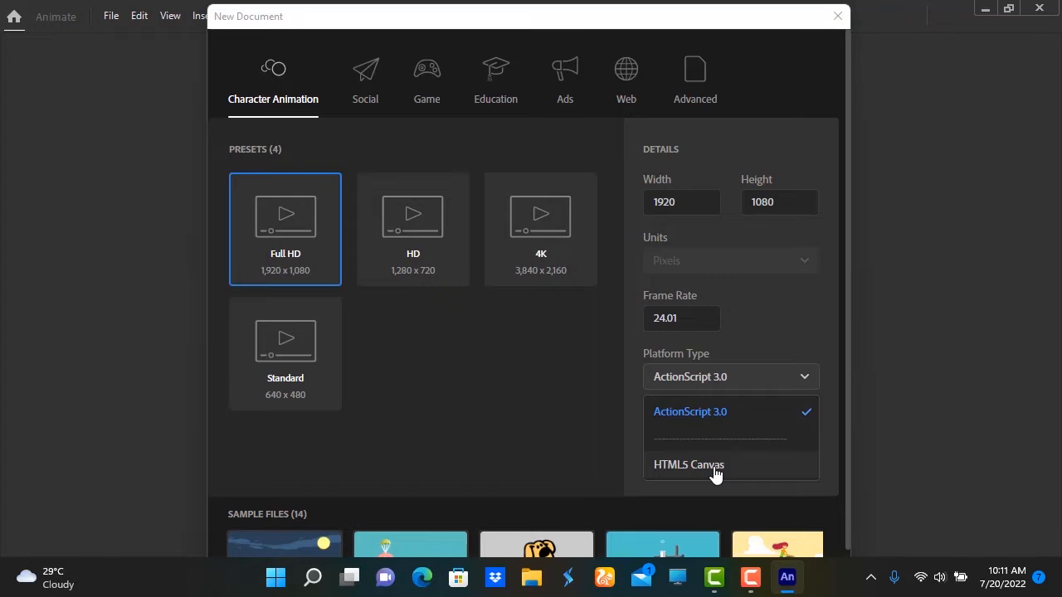
{"action": "left_click", "coordinate": [768, 332]}
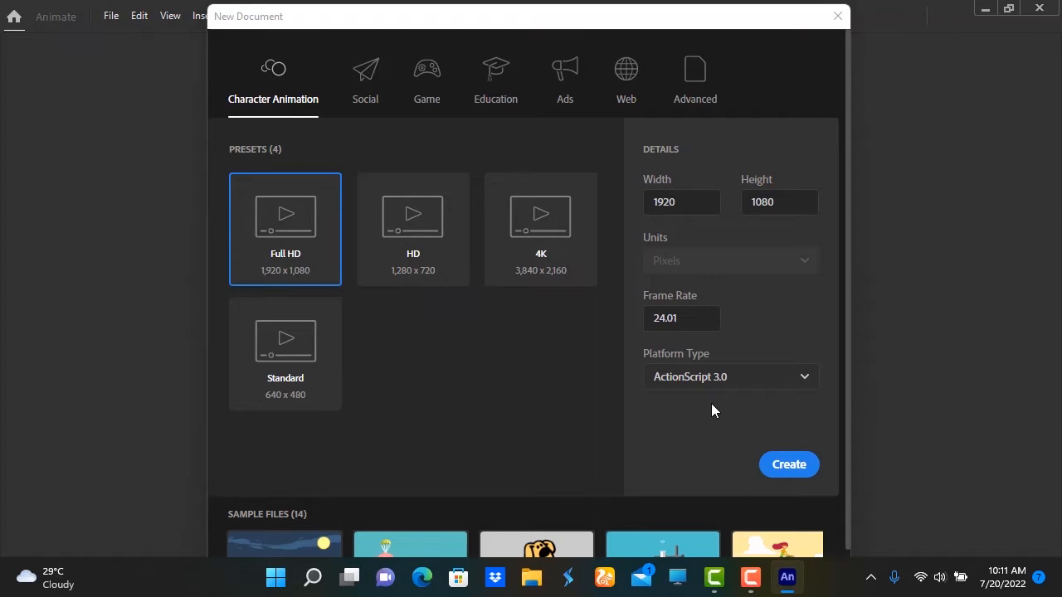
{"action": "left_click", "coordinate": [790, 469]}
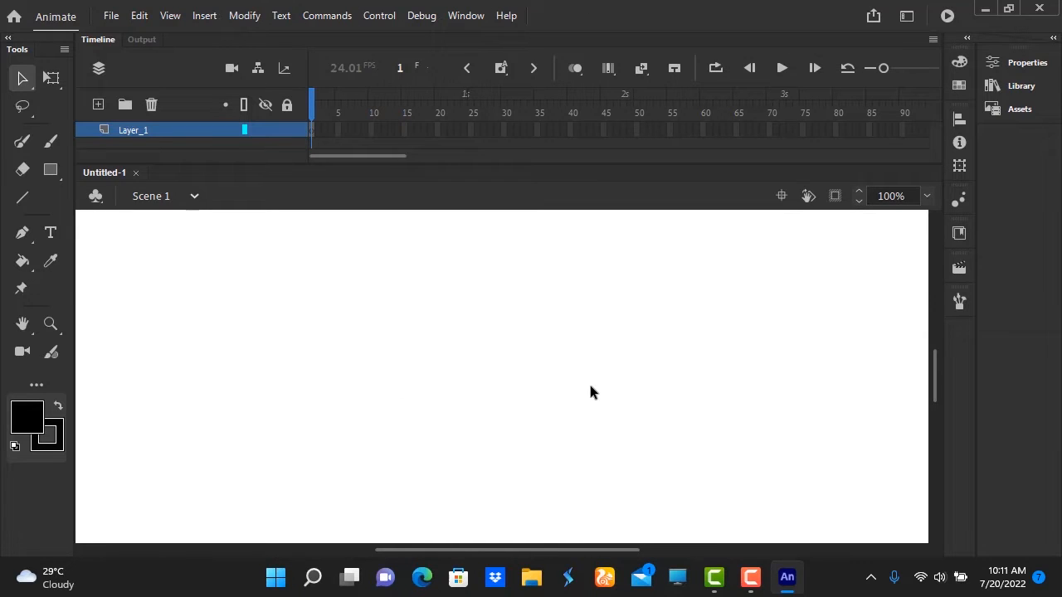
{"action": "left_click", "coordinate": [927, 197]}
{"action": "left_click", "coordinate": [952, 234]}
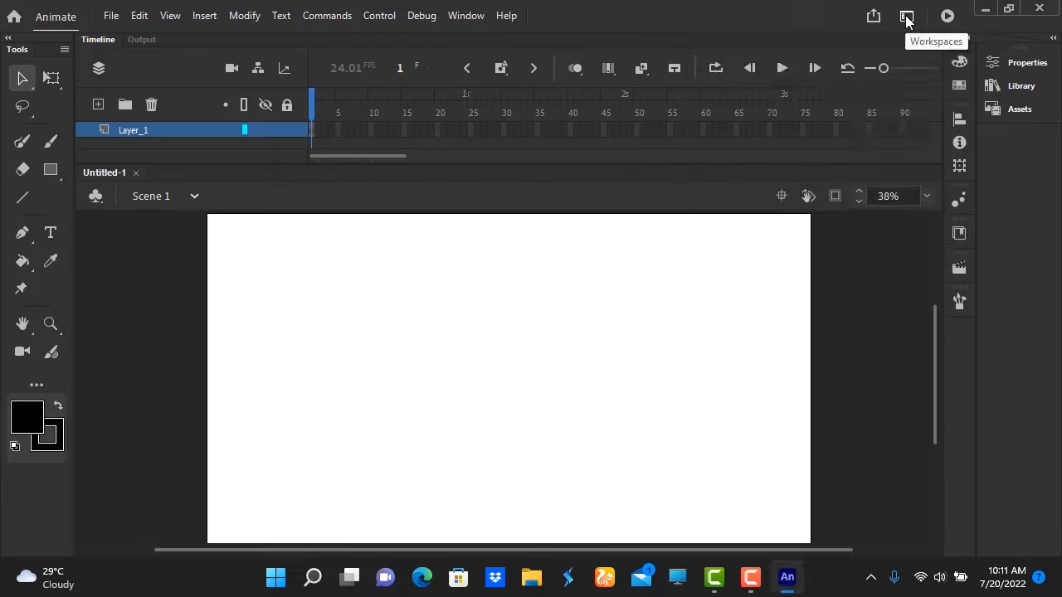
Try out the Basic and Developer workspaces and return to the Classic workspace.
{"action": "left_click", "coordinate": [906, 16]}
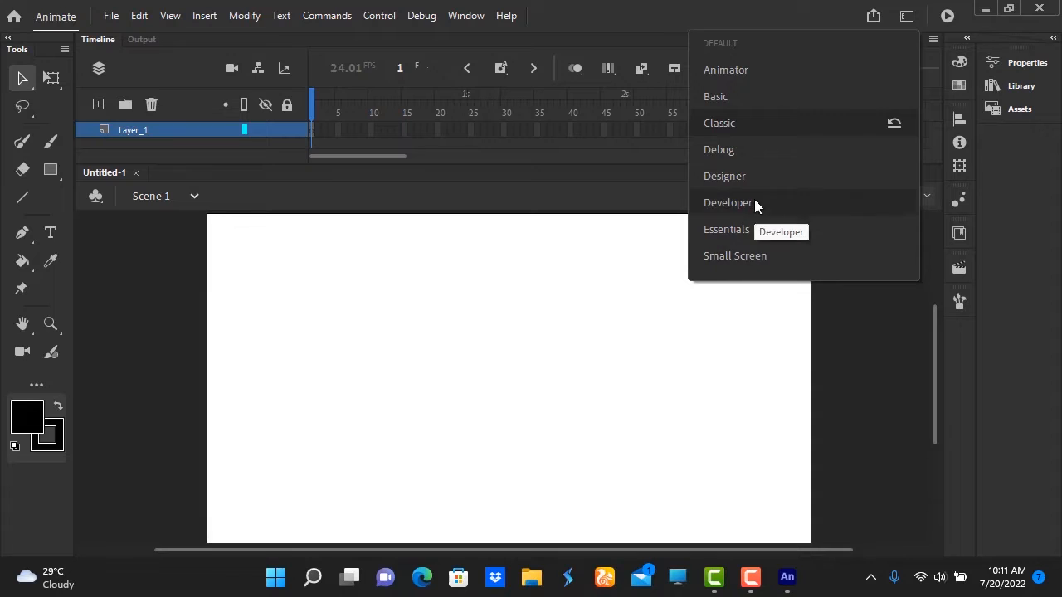
{"action": "left_click", "coordinate": [717, 97]}
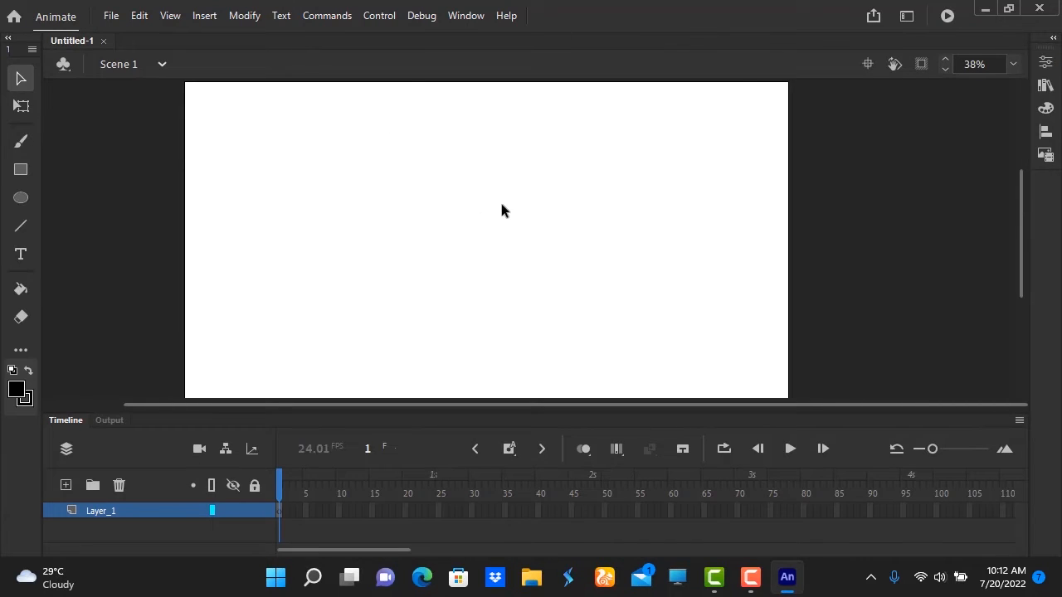
{"action": "left_click", "coordinate": [907, 19]}
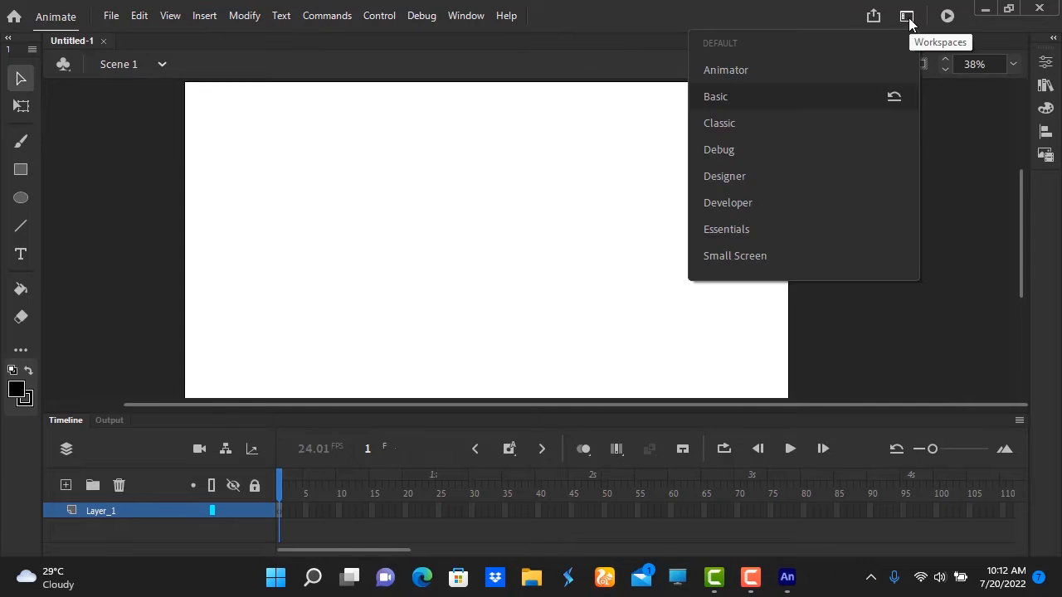
{"action": "left_click", "coordinate": [741, 205]}
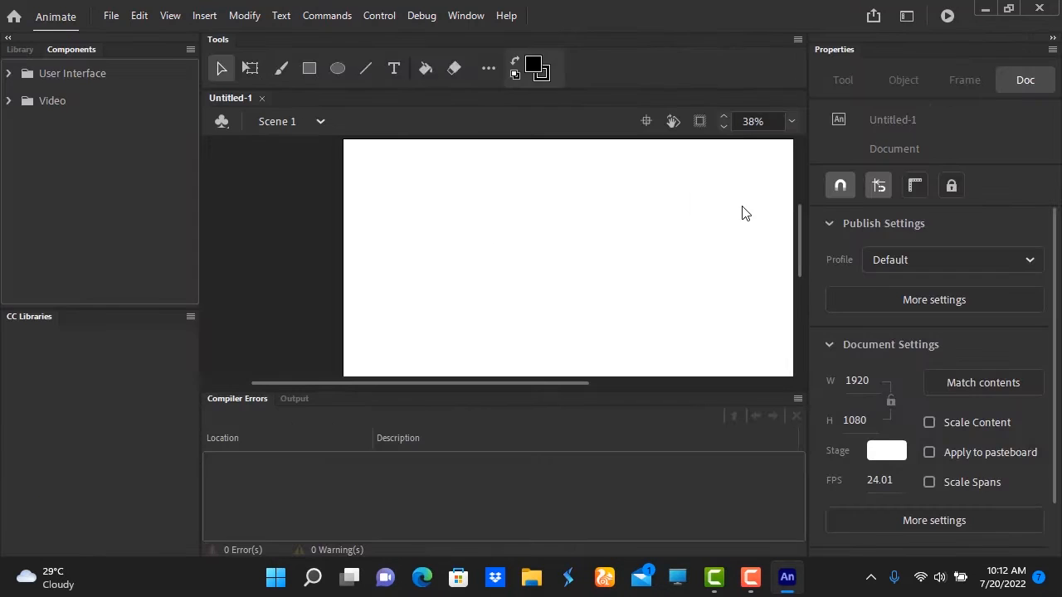
{"action": "left_click", "coordinate": [909, 17]}
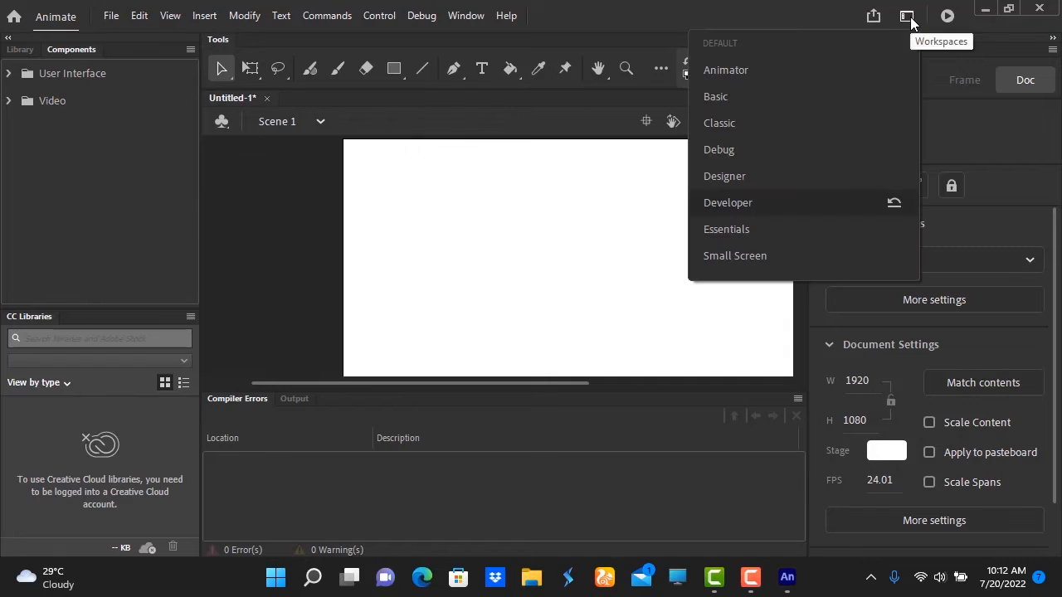
{"action": "left_click", "coordinate": [731, 124]}
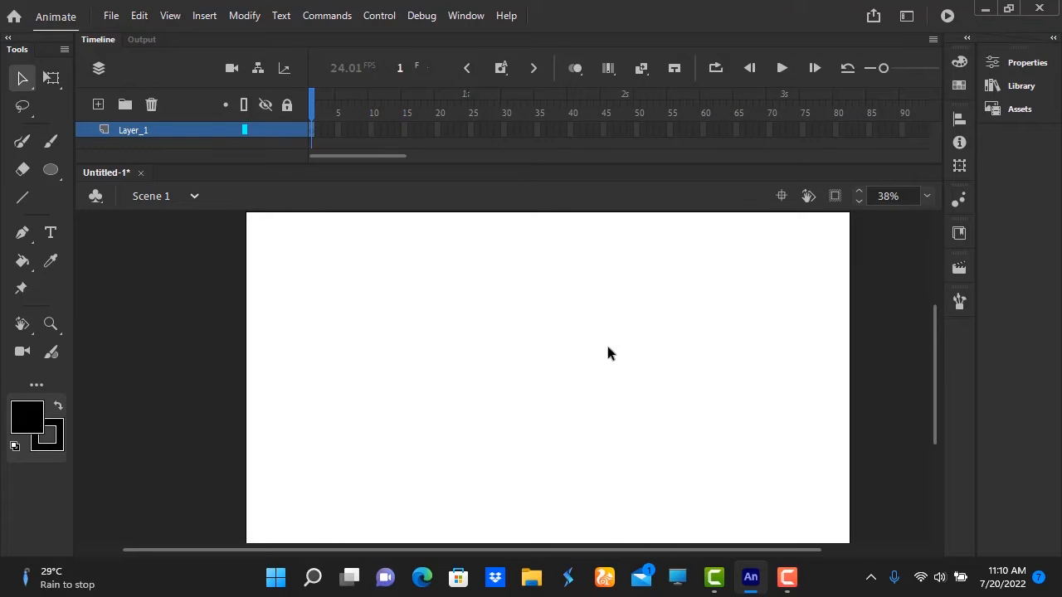
Place the Symbol 1 character from the library on the left part of the stage and recentre the stage in view.
{"action": "left_click", "coordinate": [1016, 86]}
{"action": "mouse_move", "coordinate": [894, 141]}
{"action": "left_mouse_down"}
{"action": "mouse_move", "coordinate": [715, 280]}
{"action": "mouse_move", "coordinate": [526, 373]}
{"action": "mouse_move", "coordinate": [464, 375]}
{"action": "left_mouse_up"}
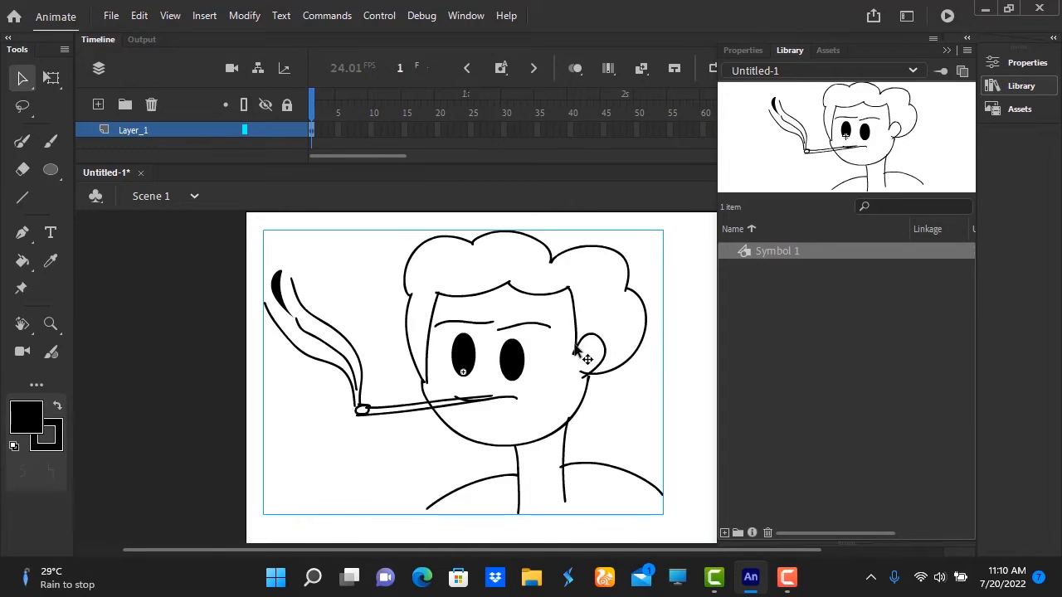
{"action": "mouse_move", "coordinate": [575, 344]}
{"action": "left_mouse_down"}
{"action": "mouse_move", "coordinate": [584, 370]}
{"action": "mouse_move", "coordinate": [589, 345]}
{"action": "left_mouse_up"}
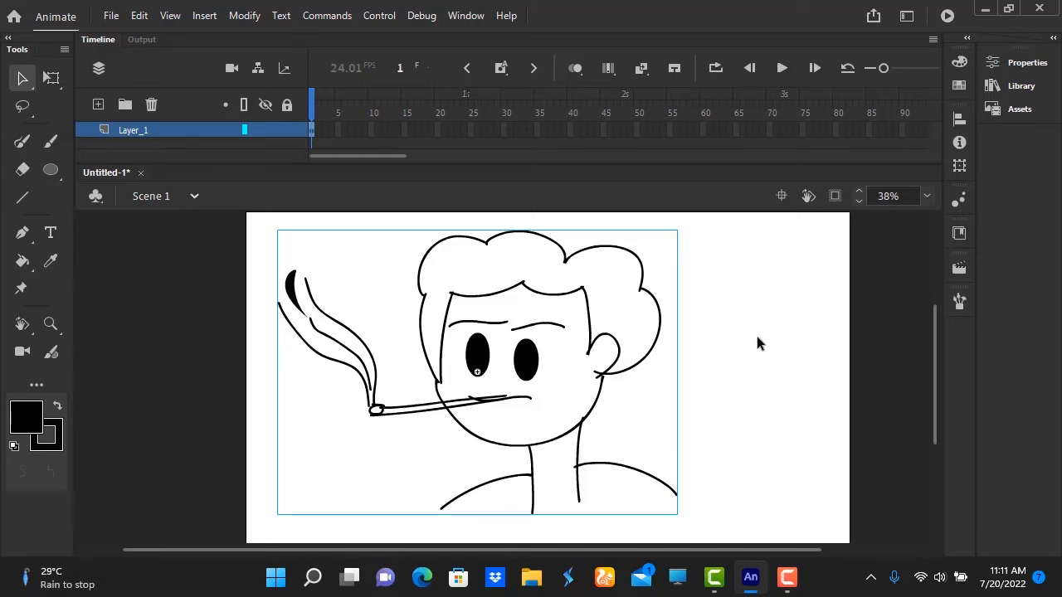
{"action": "mouse_move", "coordinate": [755, 332]}
{"action": "left_mouse_down"}
{"action": "mouse_move", "coordinate": [606, 360]}
{"action": "mouse_move", "coordinate": [602, 346]}
{"action": "mouse_move", "coordinate": [608, 375]}
{"action": "mouse_move", "coordinate": [813, 362]}
{"action": "mouse_move", "coordinate": [622, 384]}
{"action": "mouse_move", "coordinate": [595, 370]}
{"action": "left_mouse_up"}
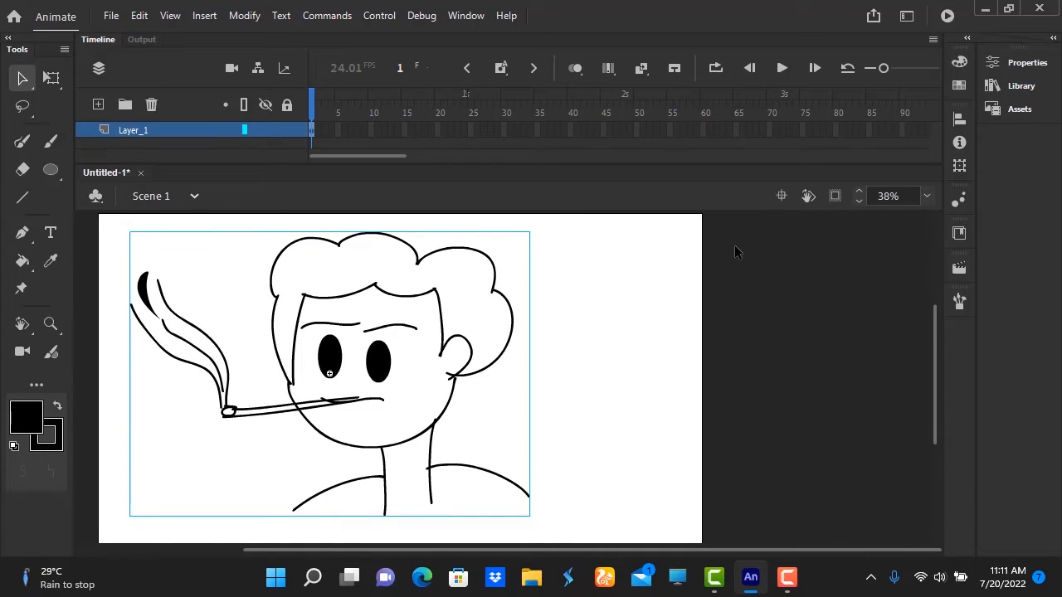
{"action": "left_click", "coordinate": [782, 196]}
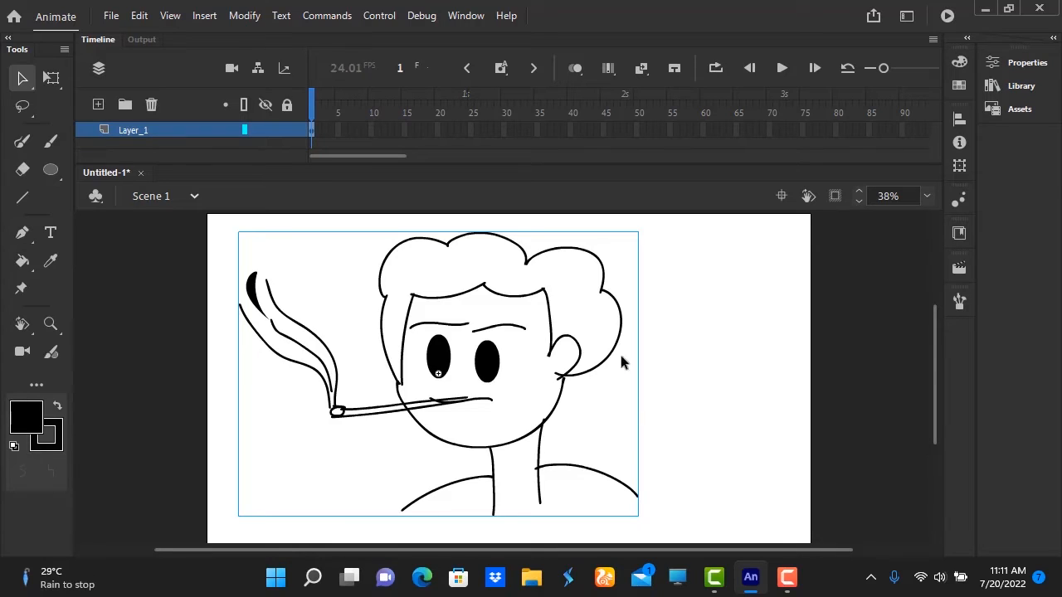
Rotate the canvas clockwise, paint short freehand strokes beside the hair with the Fluid Brush, and reset the stage to upright and centred.
{"action": "left_click", "coordinate": [810, 197]}
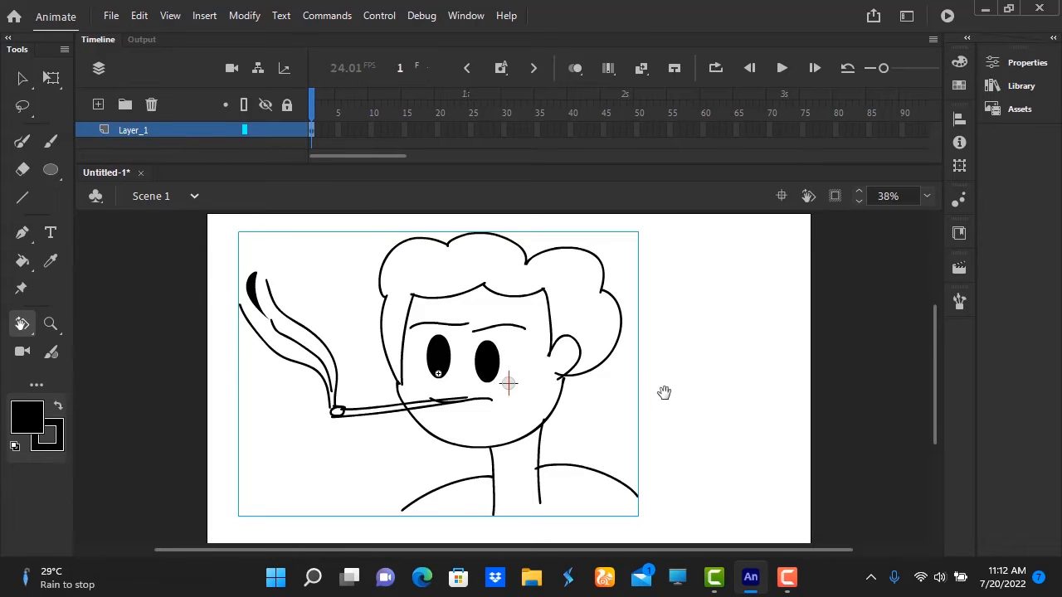
{"action": "mouse_move", "coordinate": [666, 390]}
{"action": "left_mouse_down"}
{"action": "mouse_move", "coordinate": [647, 370]}
{"action": "mouse_move", "coordinate": [684, 386]}
{"action": "mouse_move", "coordinate": [636, 325]}
{"action": "mouse_move", "coordinate": [628, 467]}
{"action": "mouse_move", "coordinate": [672, 448]}
{"action": "mouse_move", "coordinate": [543, 377]}
{"action": "mouse_move", "coordinate": [446, 290]}
{"action": "left_mouse_up"}
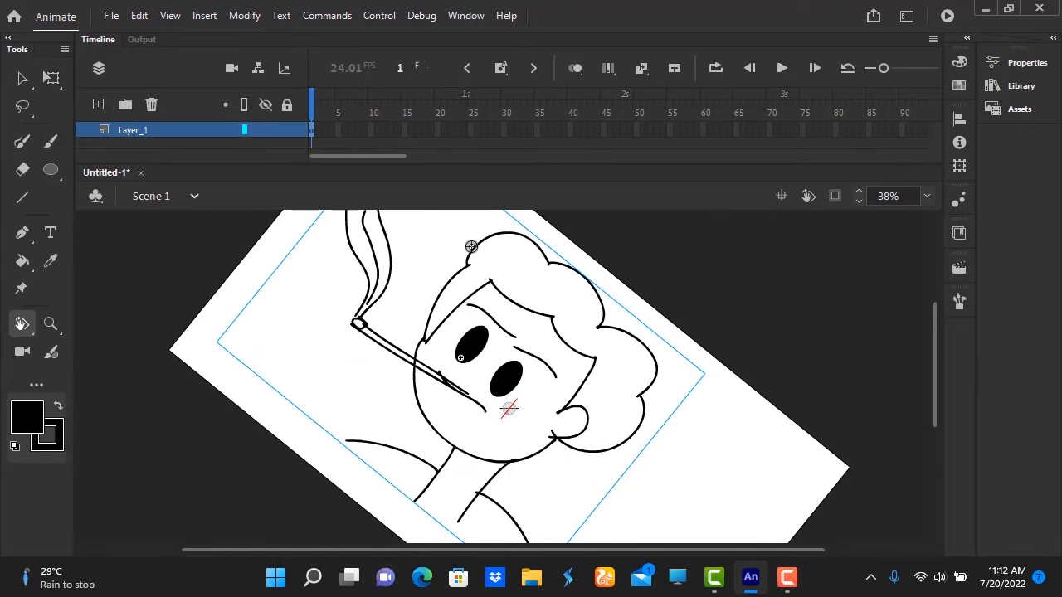
{"action": "key", "text": "b"}
{"action": "mouse_move", "coordinate": [433, 236]}
{"action": "left_mouse_down"}
{"action": "mouse_move", "coordinate": [417, 288]}
{"action": "mouse_move", "coordinate": [466, 228]}
{"action": "mouse_move", "coordinate": [500, 236]}
{"action": "left_mouse_up"}
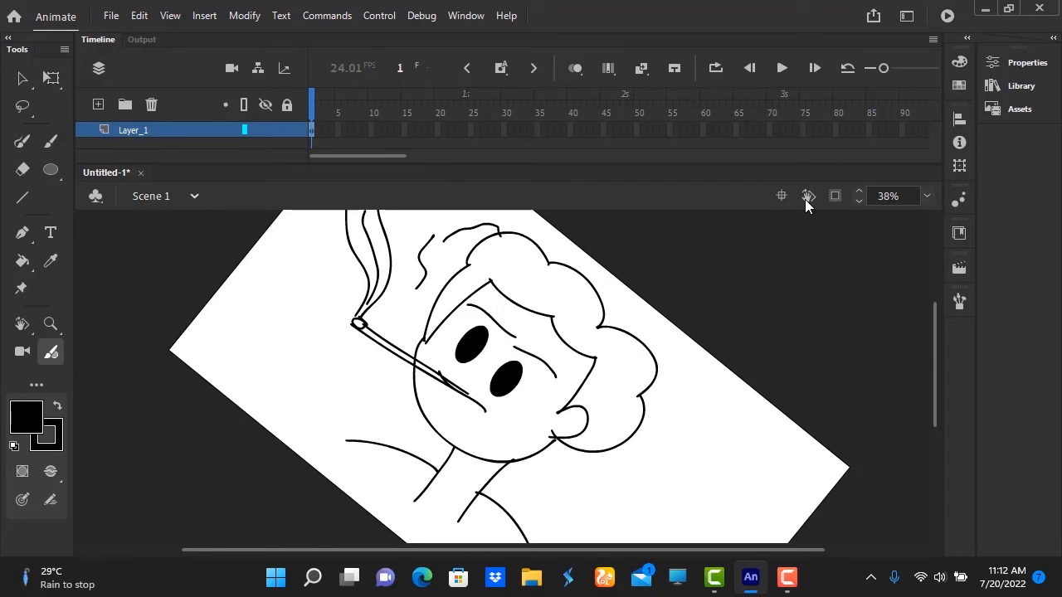
{"action": "left_click", "coordinate": [780, 197]}
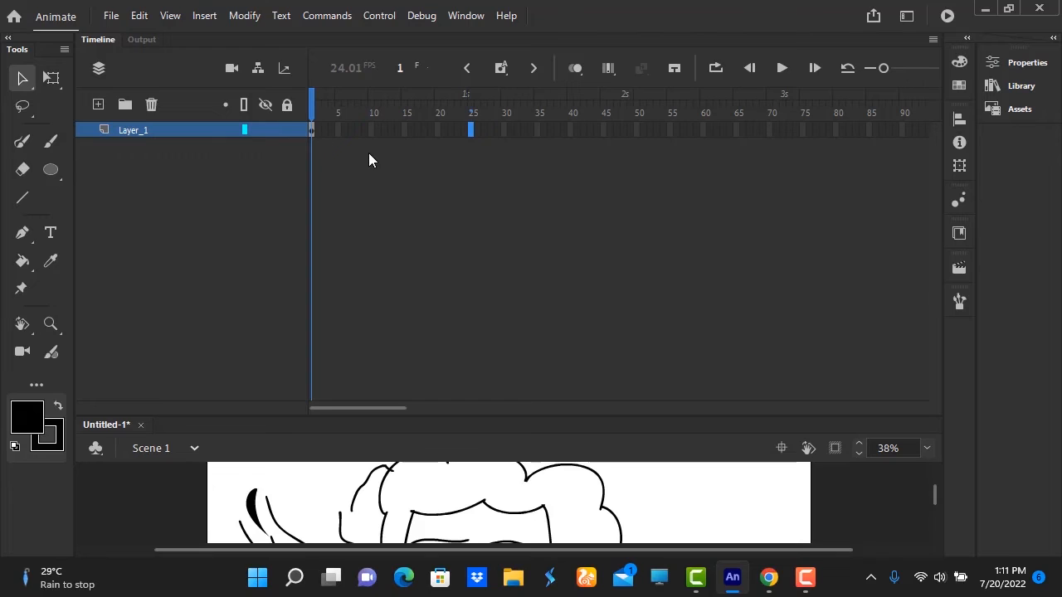
Add a keyframe at frame 90, move the character there past the stage's right edge, and play the animation from frame 1.
{"action": "left_click", "coordinate": [315, 96]}
{"action": "left_click_drag", "start_coordinate": [559, 416], "coordinate": [587, 170]}
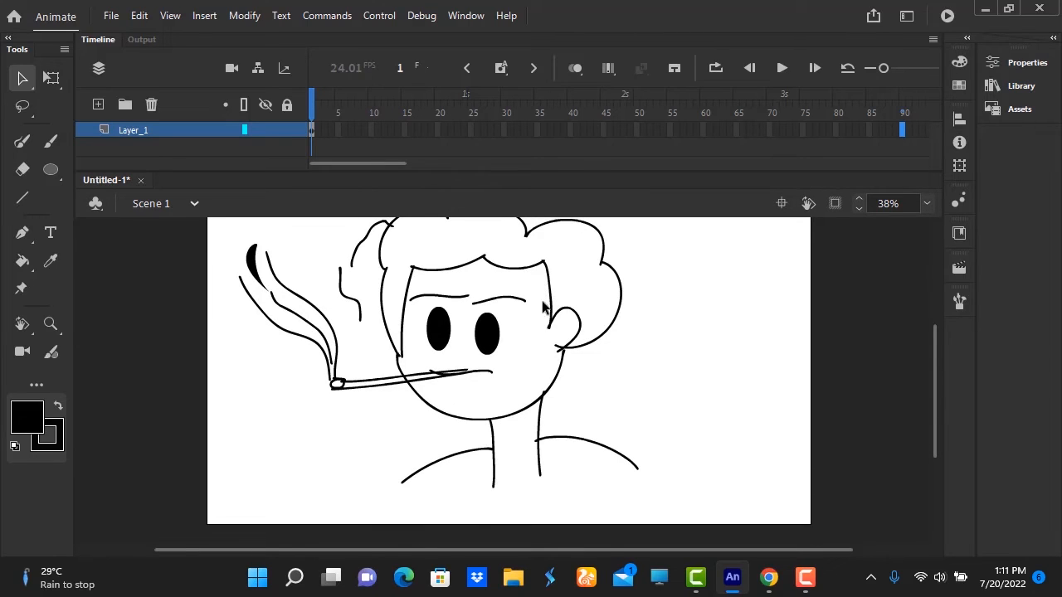
{"action": "left_click", "coordinate": [495, 340]}
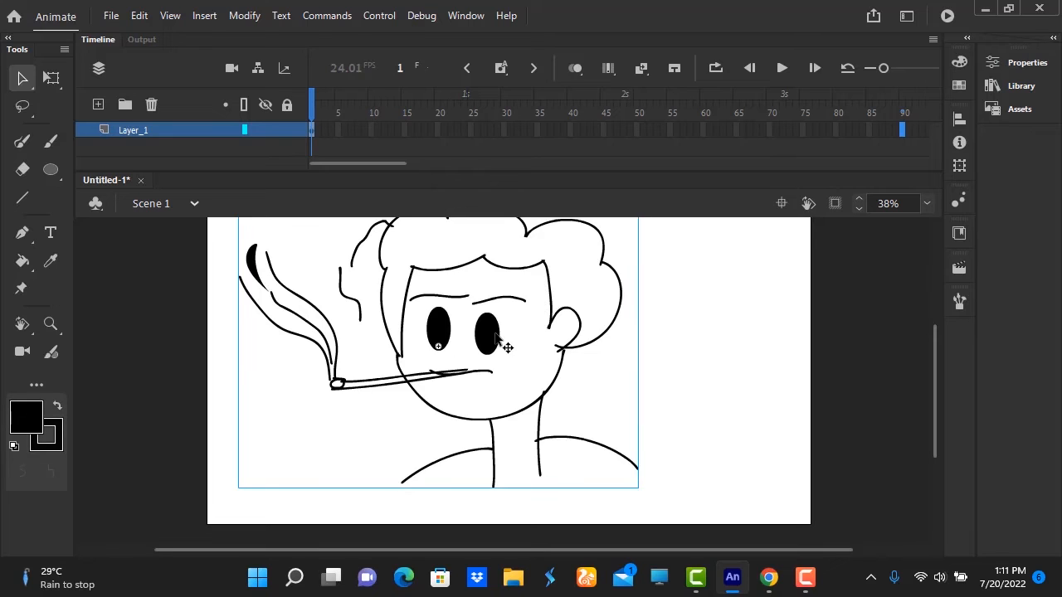
{"action": "mouse_move", "coordinate": [504, 343]}
{"action": "left_mouse_down"}
{"action": "mouse_move", "coordinate": [735, 387]}
{"action": "mouse_move", "coordinate": [784, 352]}
{"action": "left_mouse_up"}
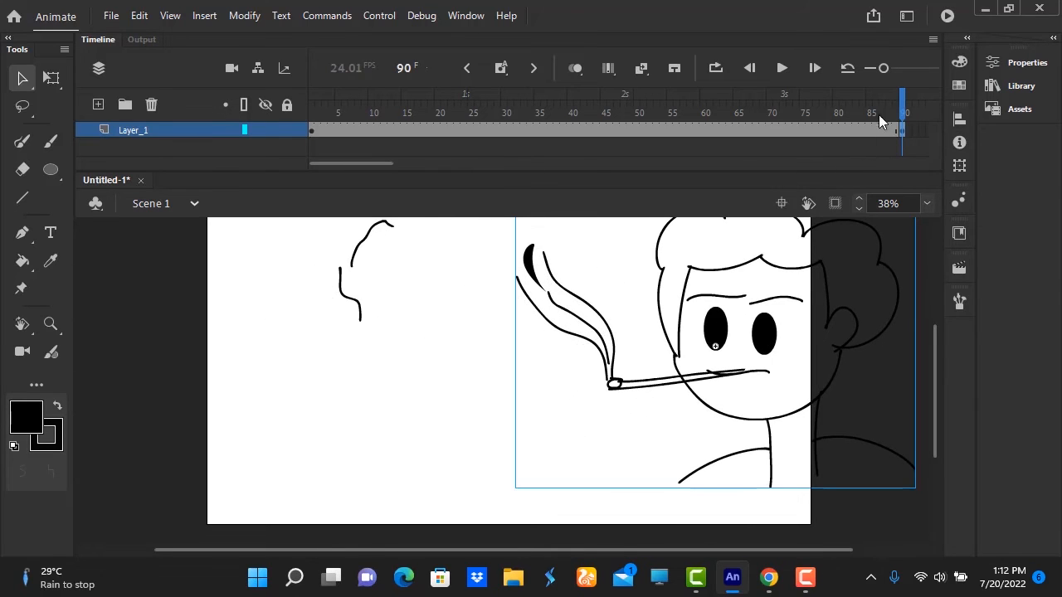
{"action": "left_click_drag", "start_coordinate": [902, 102], "coordinate": [290, 147]}
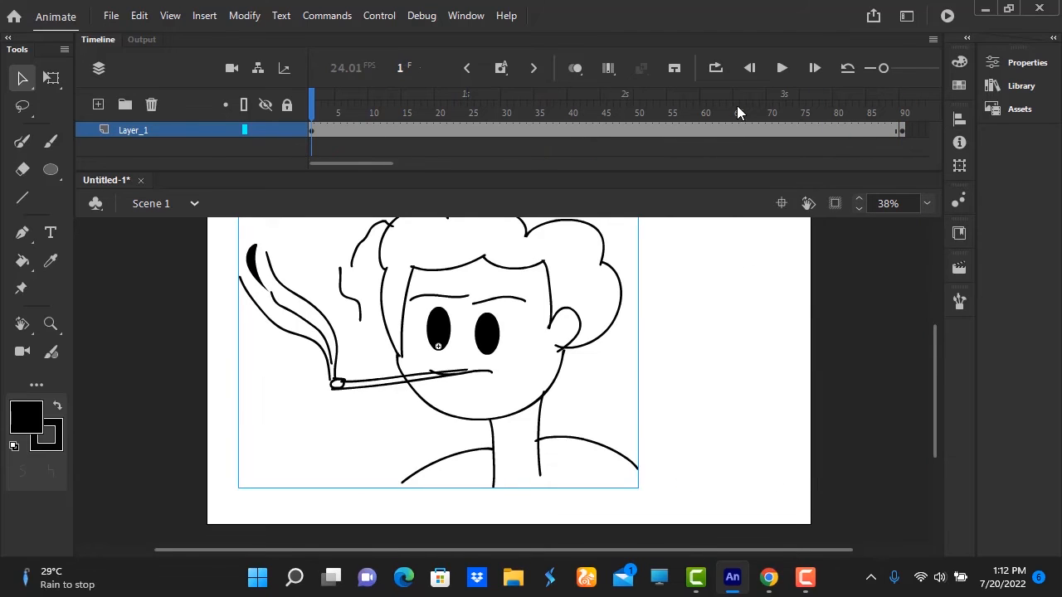
{"action": "left_click", "coordinate": [781, 68]}
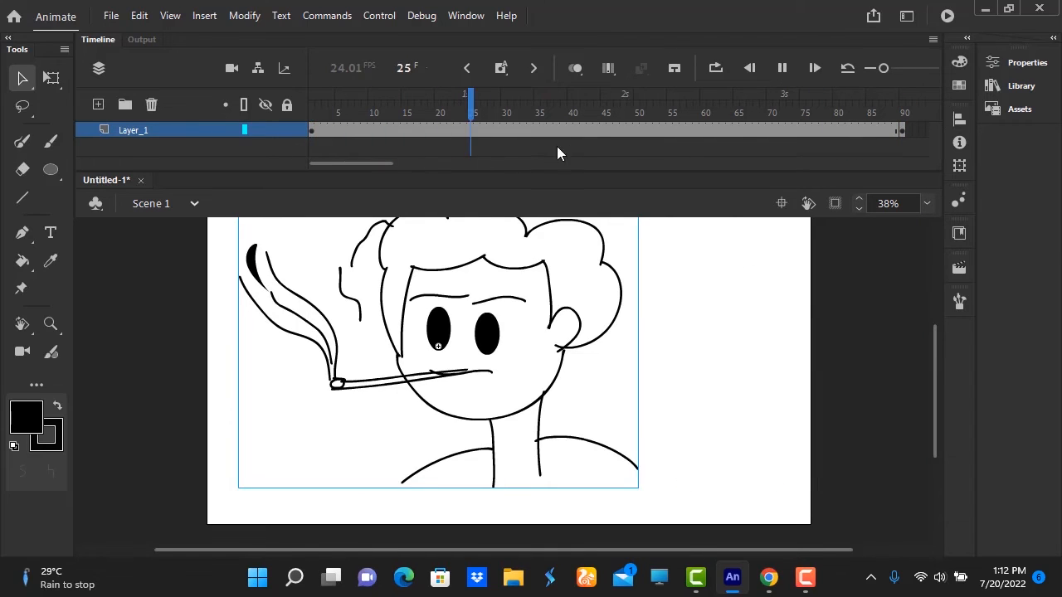
Create a classic tween between the keyframes at frames 1 and 90 and play the animation from frame 5.
{"action": "right_click", "coordinate": [635, 130]}
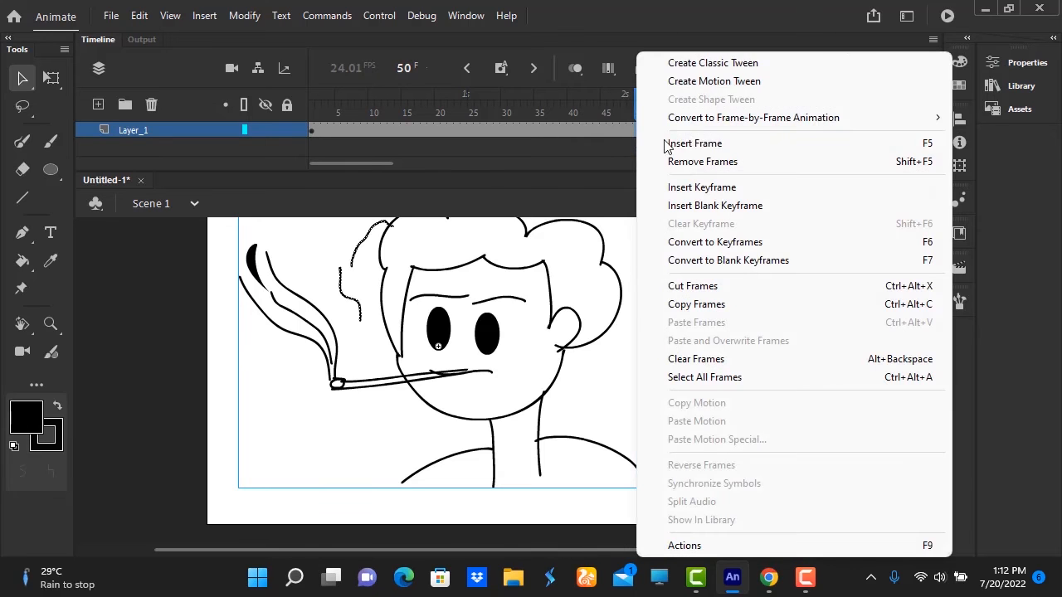
{"action": "left_click", "coordinate": [709, 67]}
{"action": "left_click", "coordinate": [615, 333]}
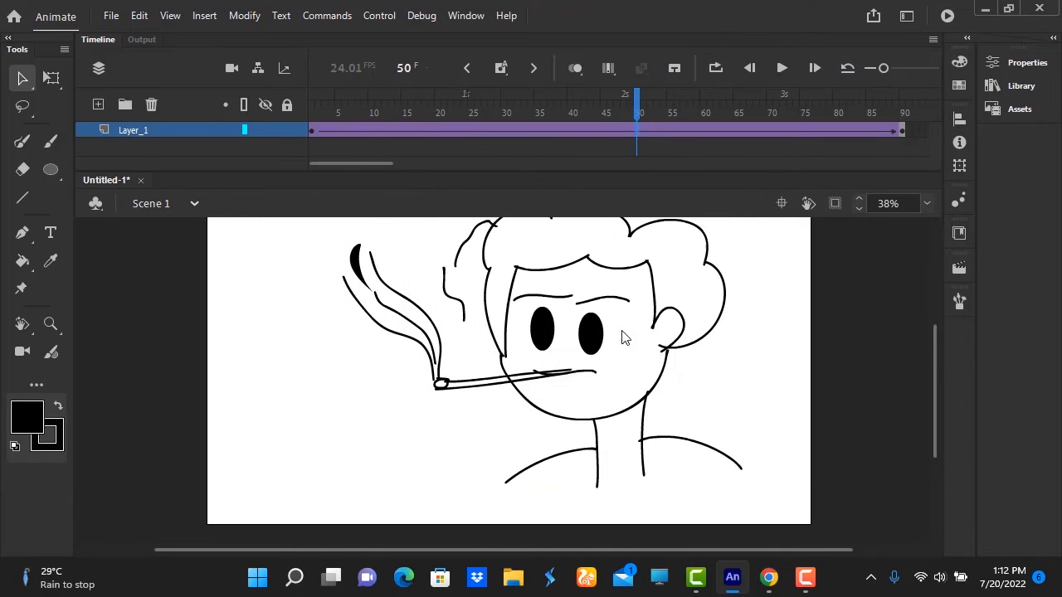
{"action": "left_click_drag", "start_coordinate": [637, 130], "coordinate": [337, 130]}
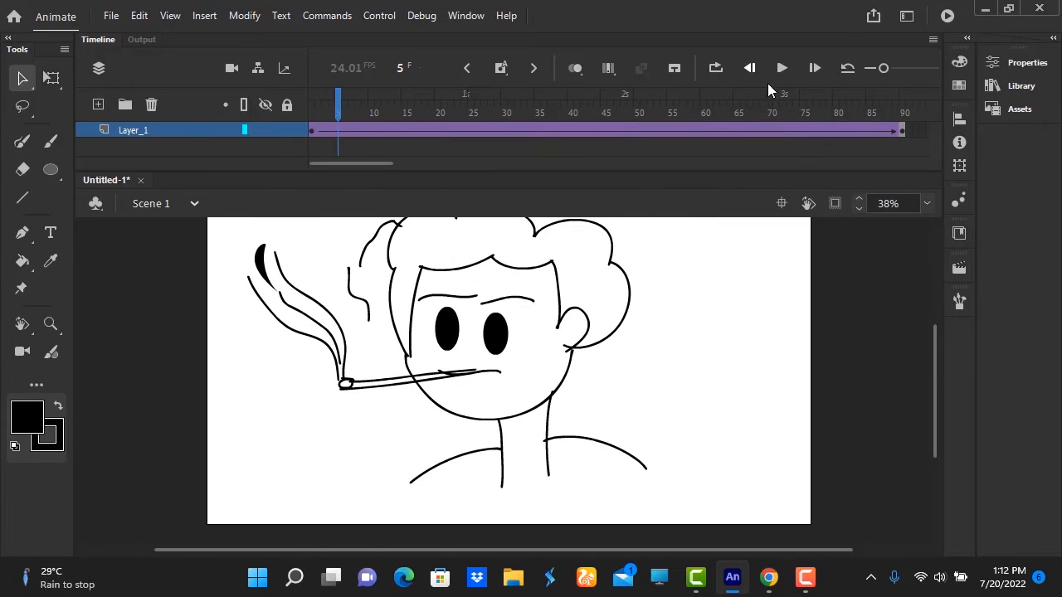
{"action": "left_click", "coordinate": [782, 67]}
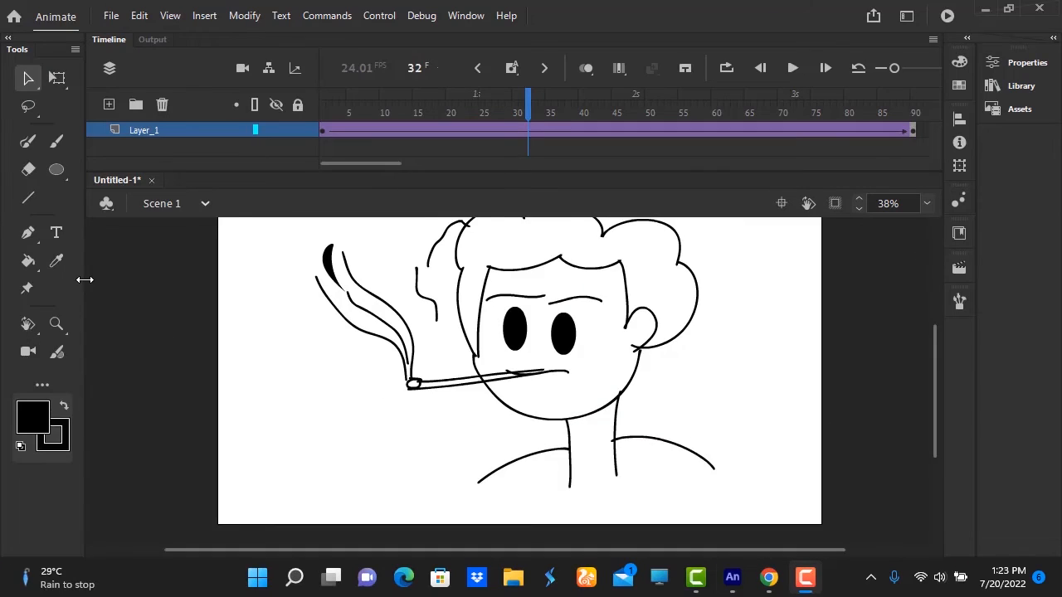
Widen the tool palette to three columns, choose the Fluid Brush and review its colour and brush options.
{"action": "left_click_drag", "start_coordinate": [83, 280], "coordinate": [113, 284]}
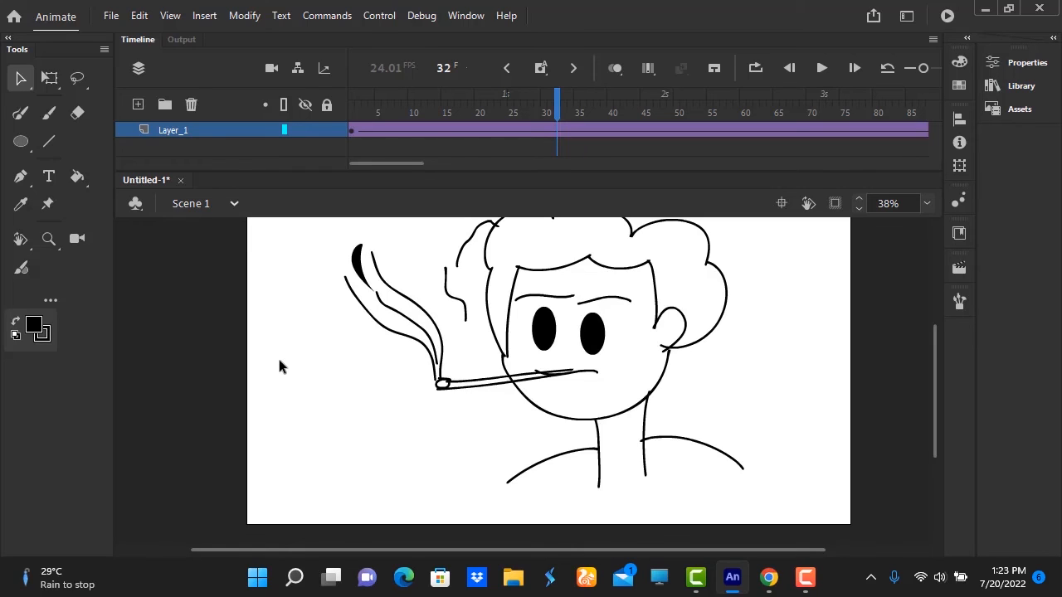
{"action": "left_click", "coordinate": [1017, 67]}
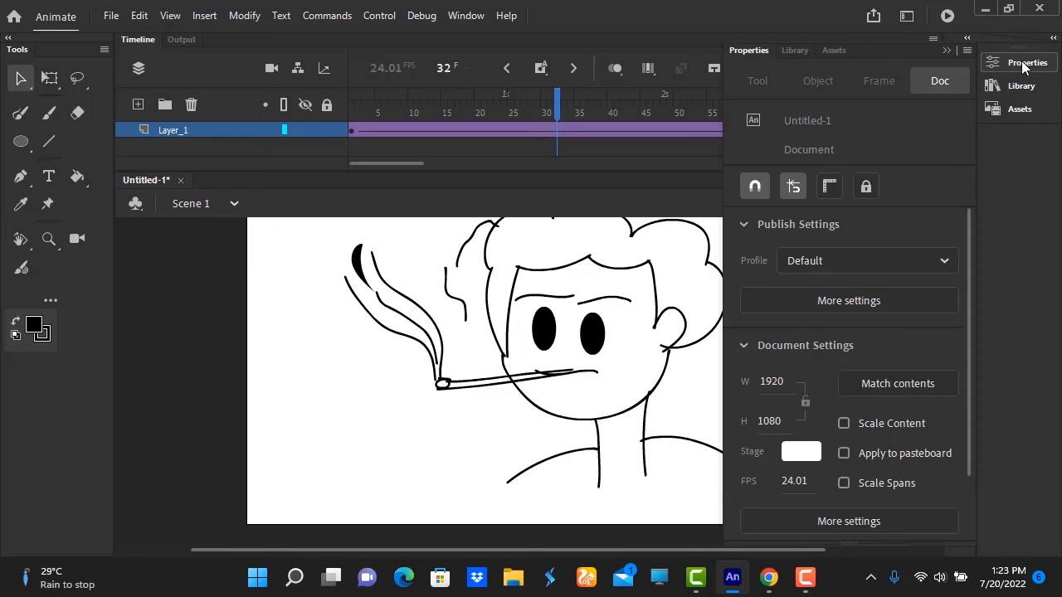
{"action": "left_click", "coordinate": [24, 117]}
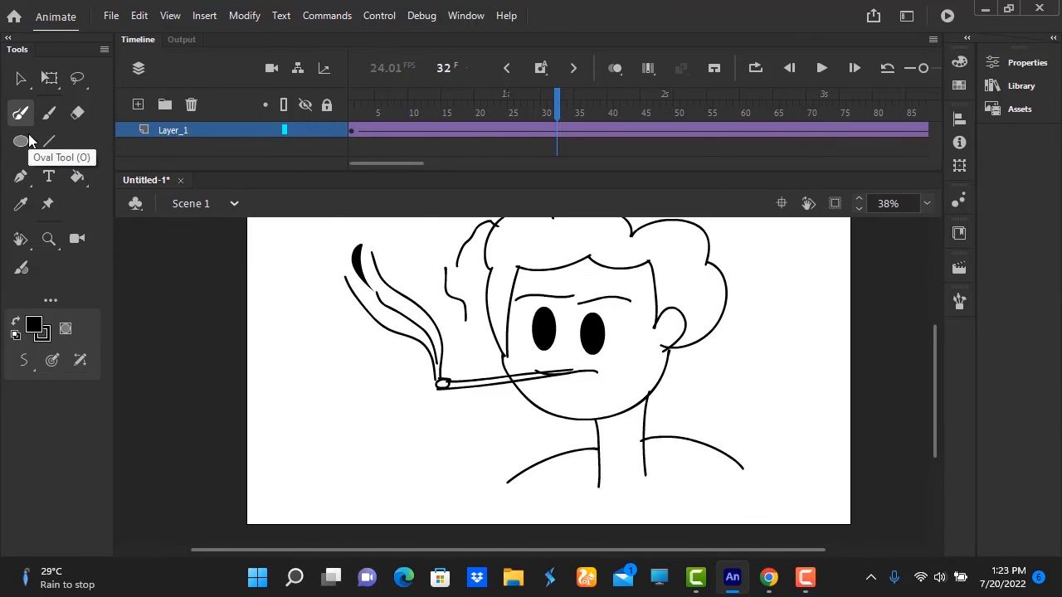
{"action": "left_click", "coordinate": [24, 272]}
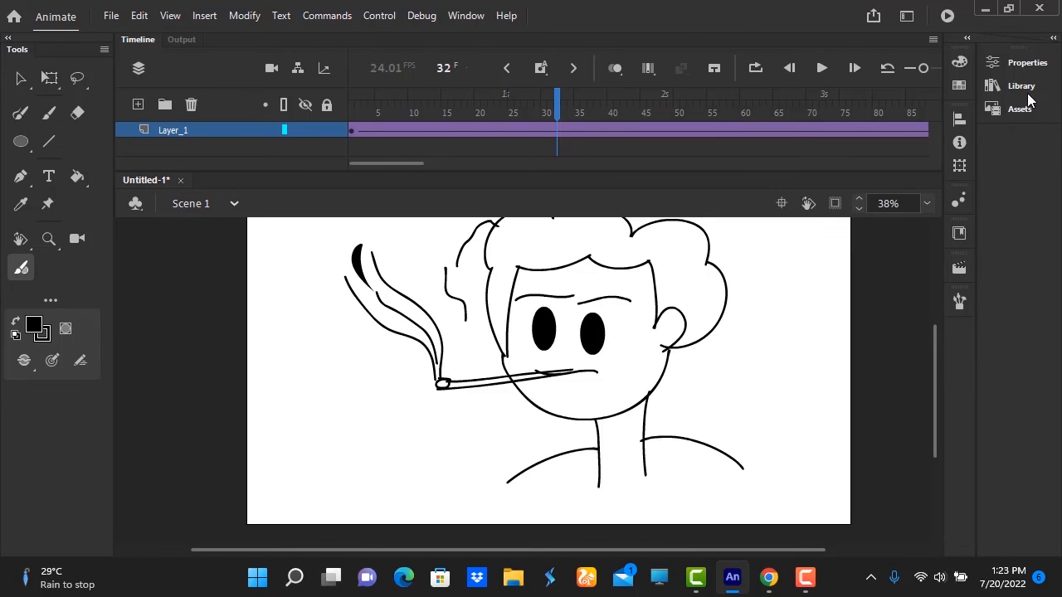
{"action": "left_click", "coordinate": [1035, 64]}
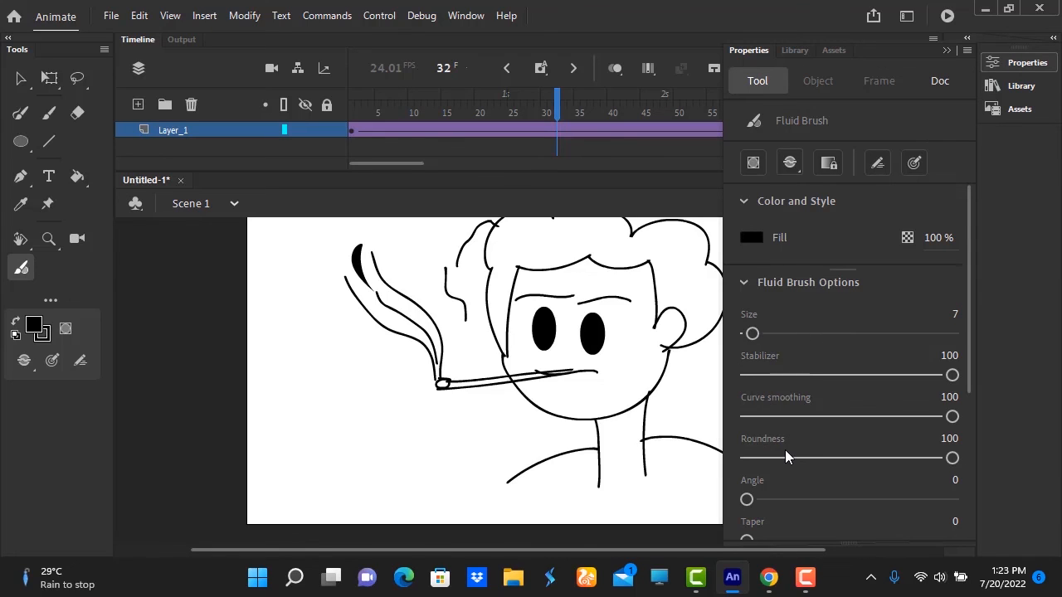
{"action": "left_click", "coordinate": [945, 51]}
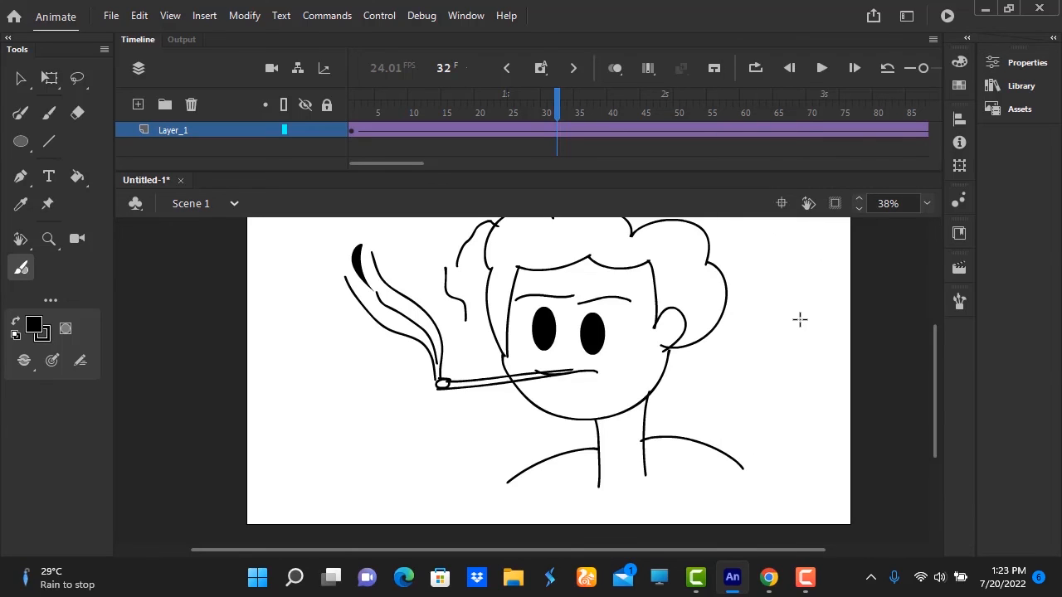